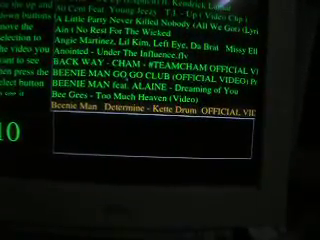
- Scroll down the video list to the Beenie Man titles 'Let's Go' and 'Tell Me'
key("Down")
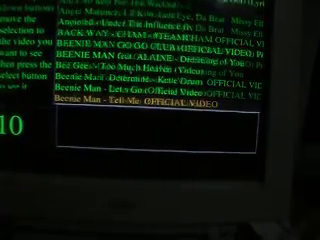
key("Down")
key("Down")
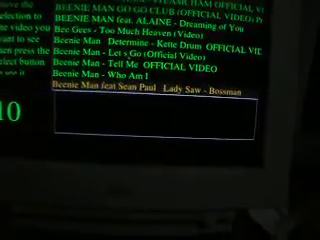